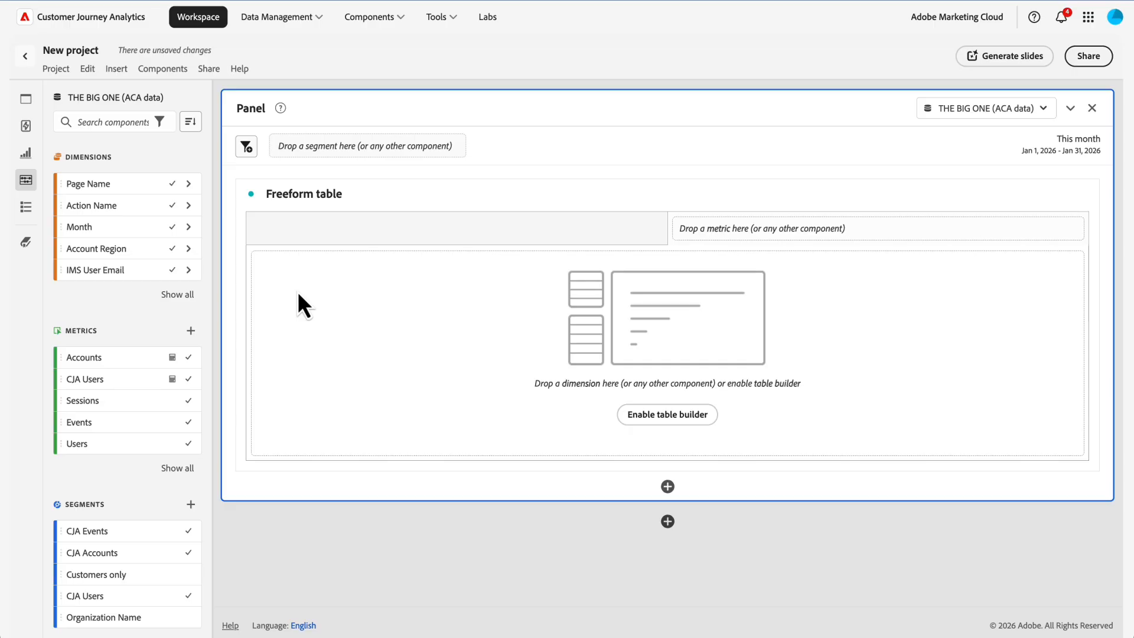
- Add the Page Name dimension to the empty freeform table and exclude its "No value" items
left_click_drag(143, 184, 317, 283)
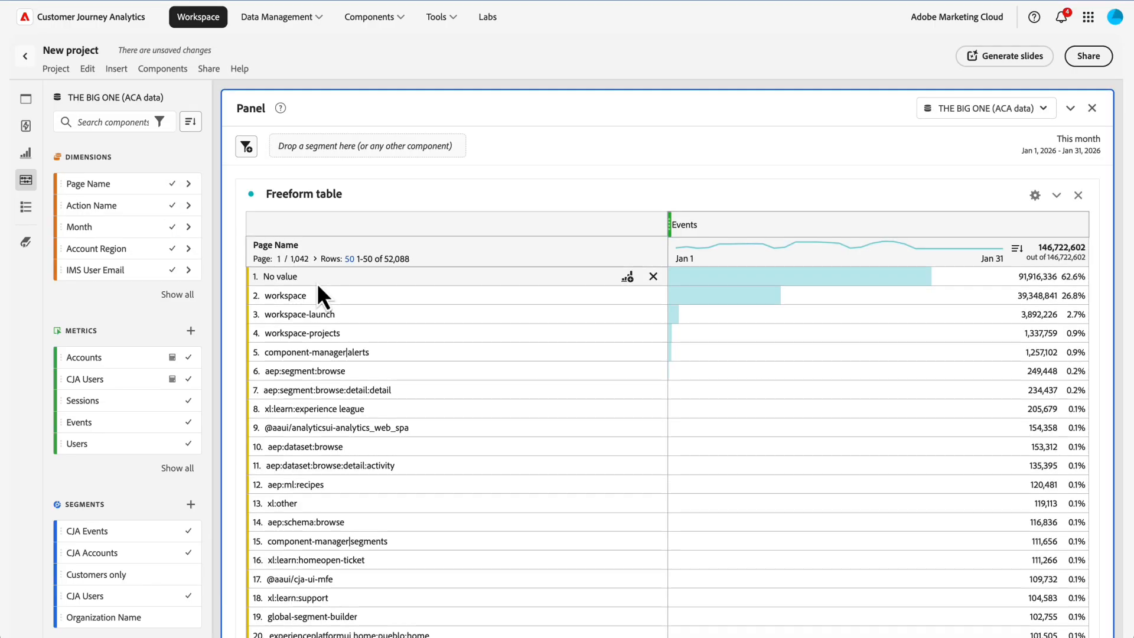
left_click(325, 245)
left_click(197, 323)
left_click(463, 402)
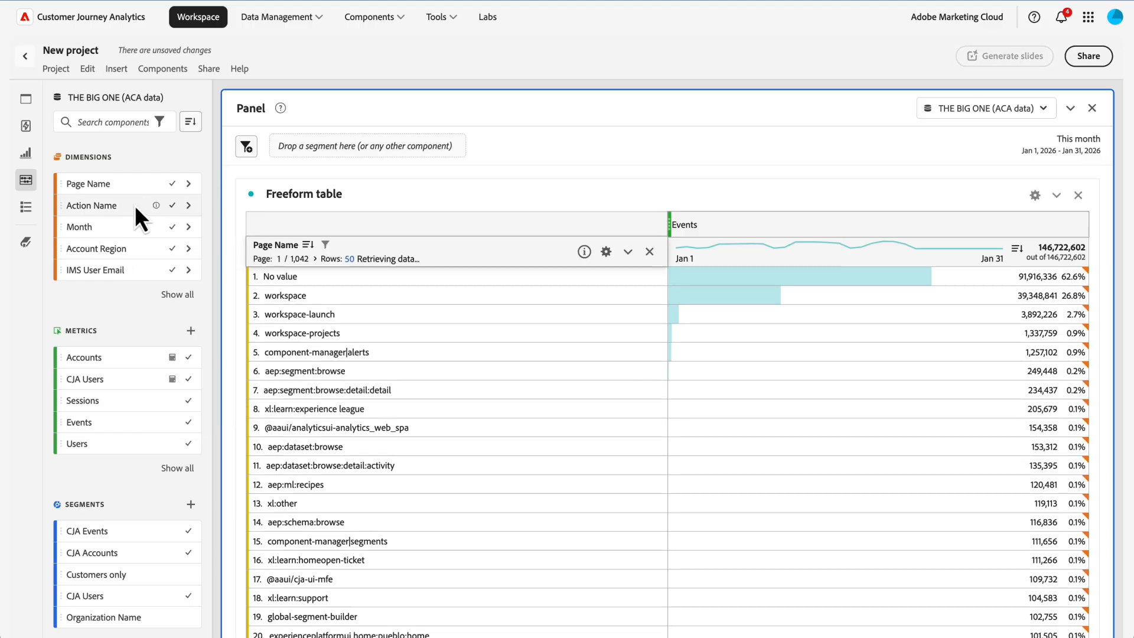
- Add Action Name as a second dimension column directly after Page Name and look through the combined rows
left_click_drag(134, 205, 324, 282)
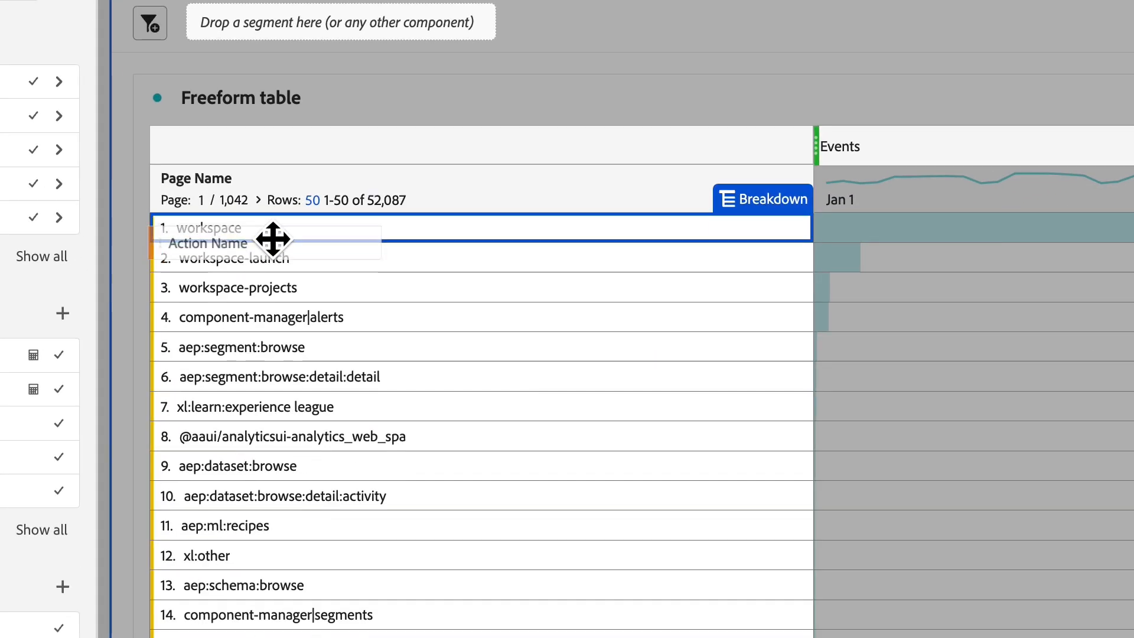
left_click_drag(273, 239, 816, 180)
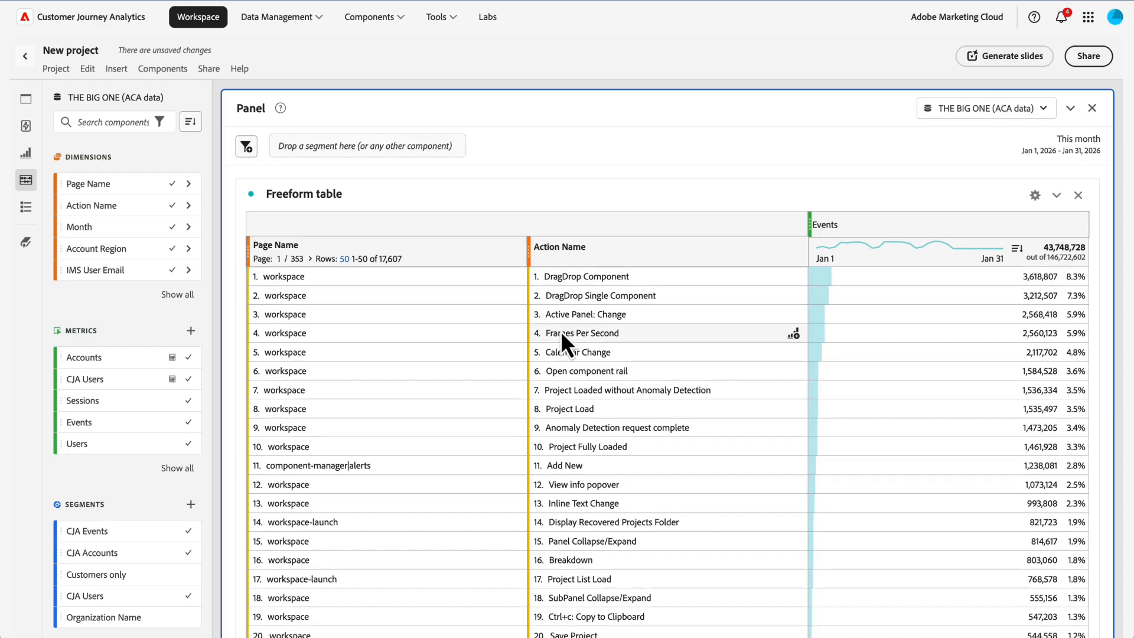
scroll(561, 334, "down", 10)
scroll(561, 341, "up", 5)
scroll(562, 331, "up", 3)
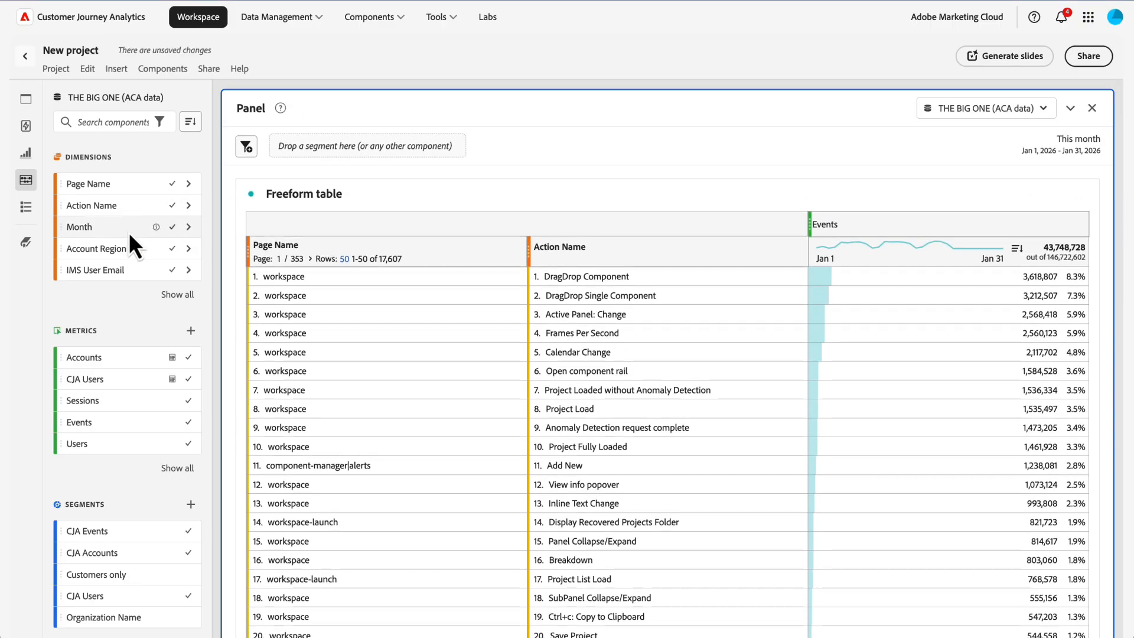
- Add Account Region and State or province as the third and fourth dimension columns, searching for "state" to find the latter
left_click_drag(115, 249, 779, 244)
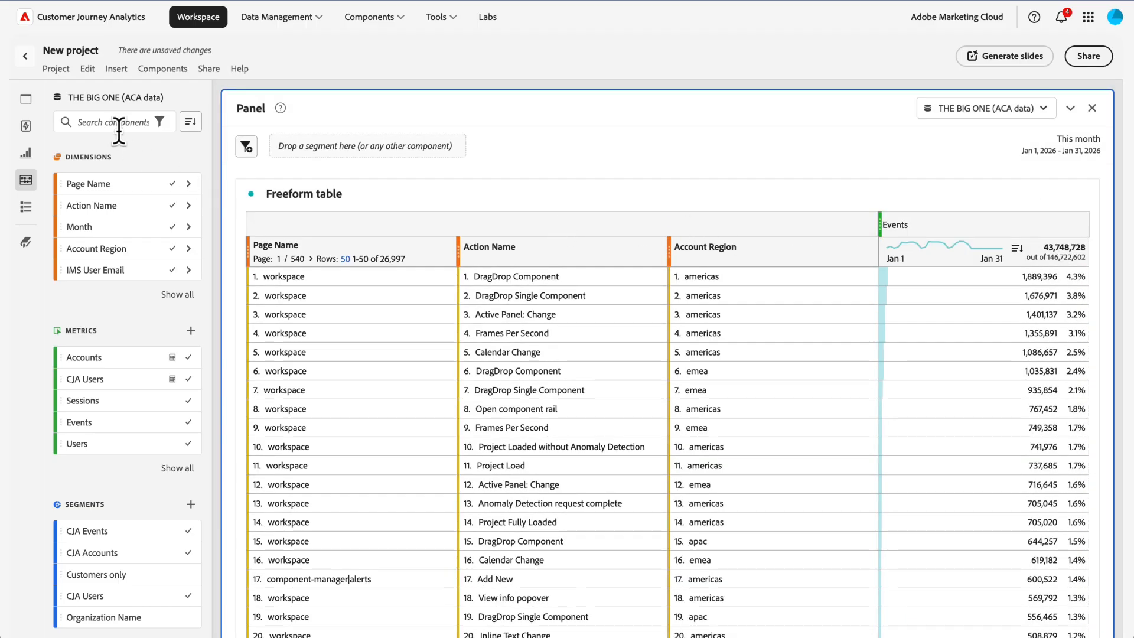
type("state")
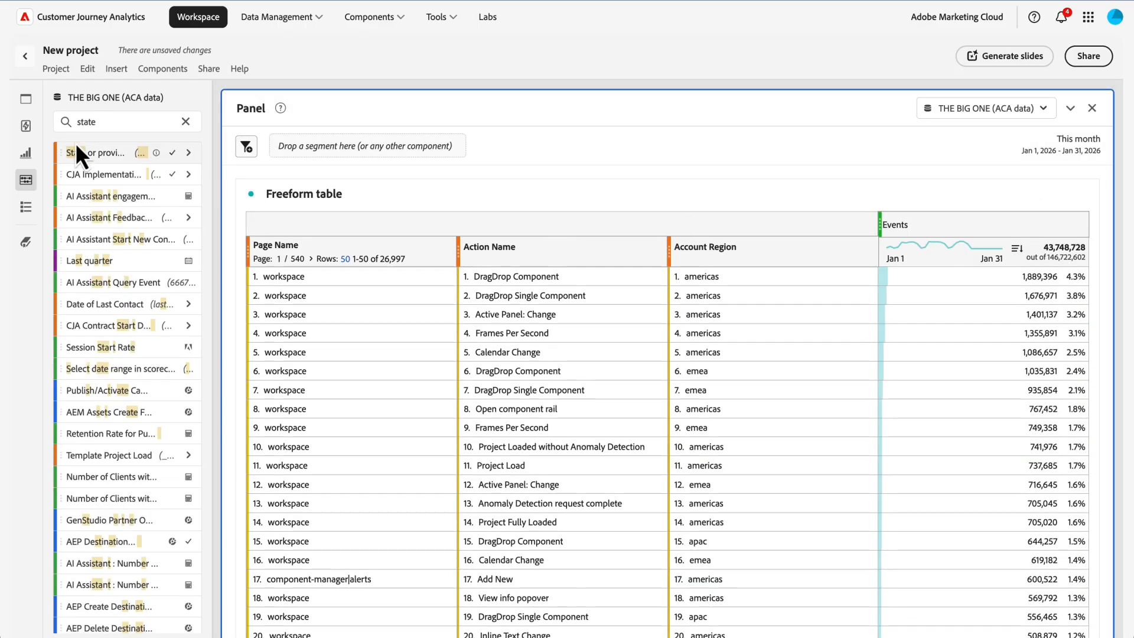
left_click_drag(79, 154, 813, 252)
- Search the components for "ope" and add Operating System Name as the fifth dimension column
left_click(185, 121)
type("ope")
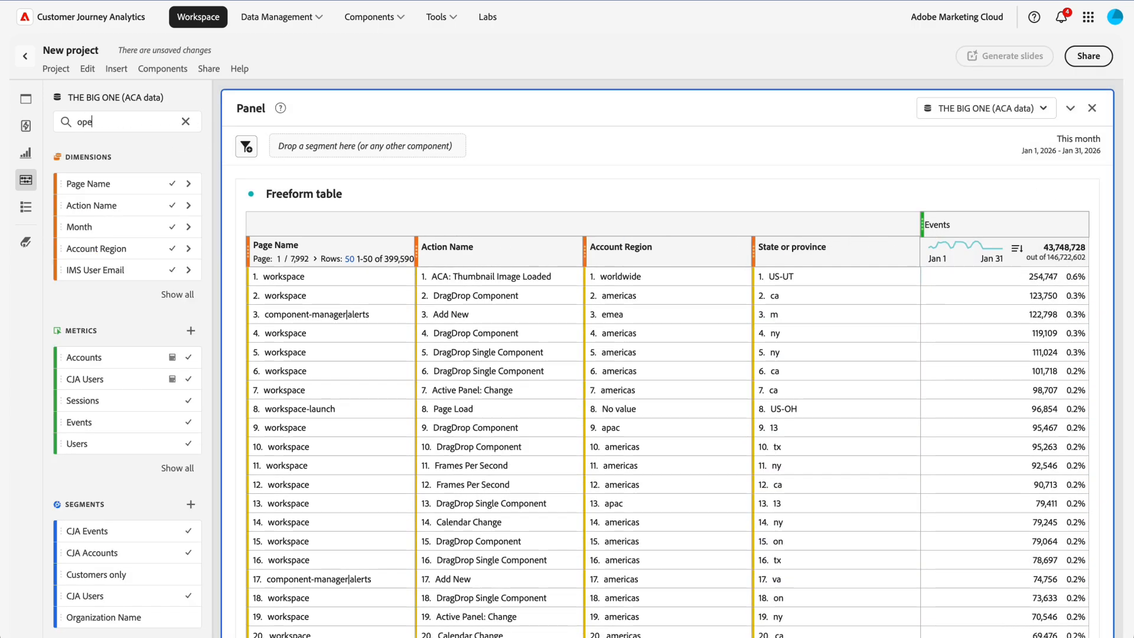
left_click_drag(105, 158, 867, 245)
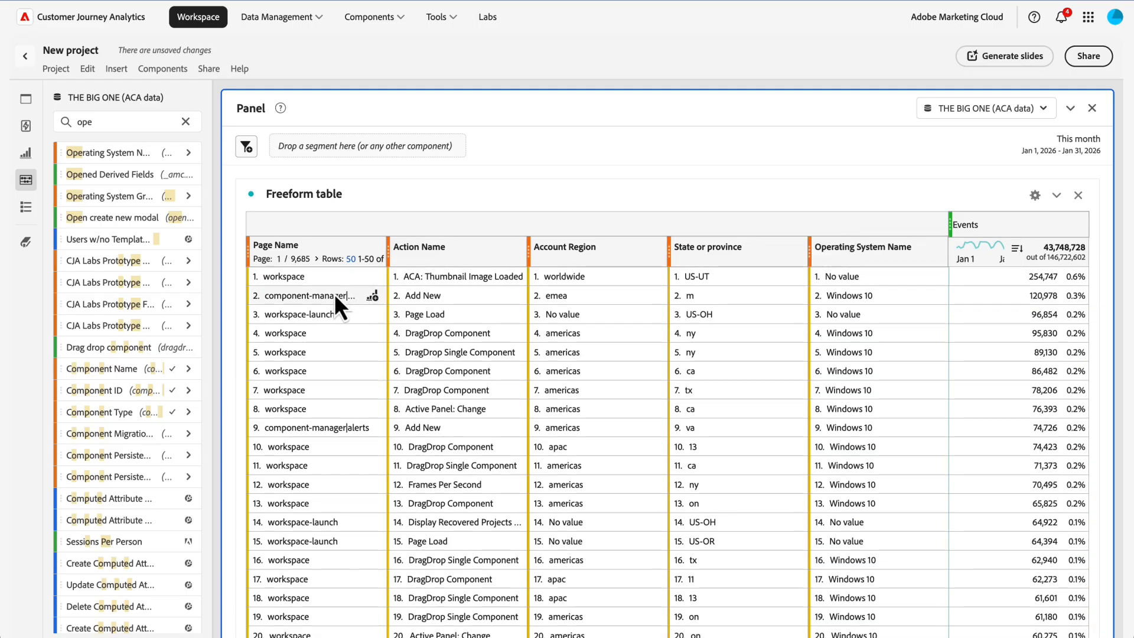
- Exclude "No value" items from the Operating System Name column and look over the filtered rows
left_click(939, 247)
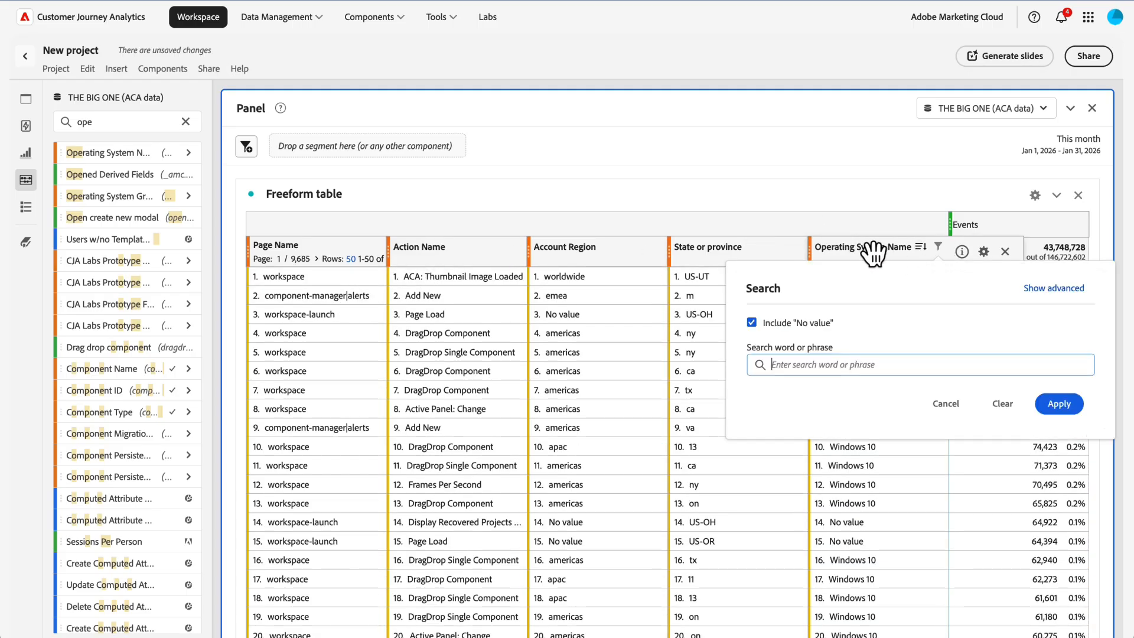
left_click(752, 323)
left_click(1059, 406)
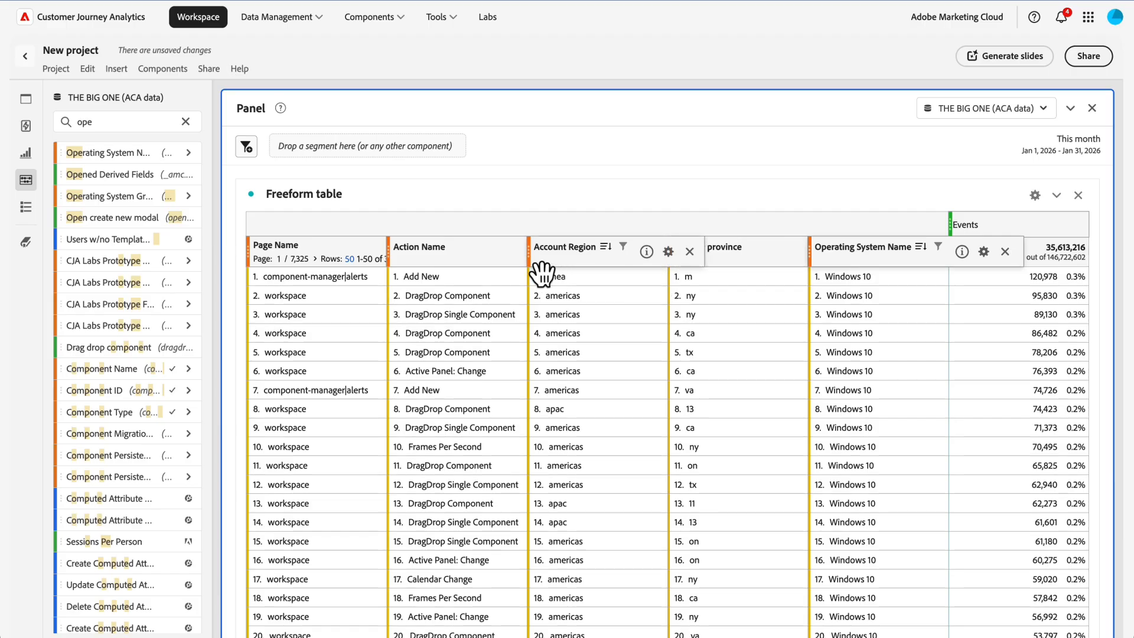
scroll(446, 323, "down", 6)
scroll(446, 323, "up", 7)
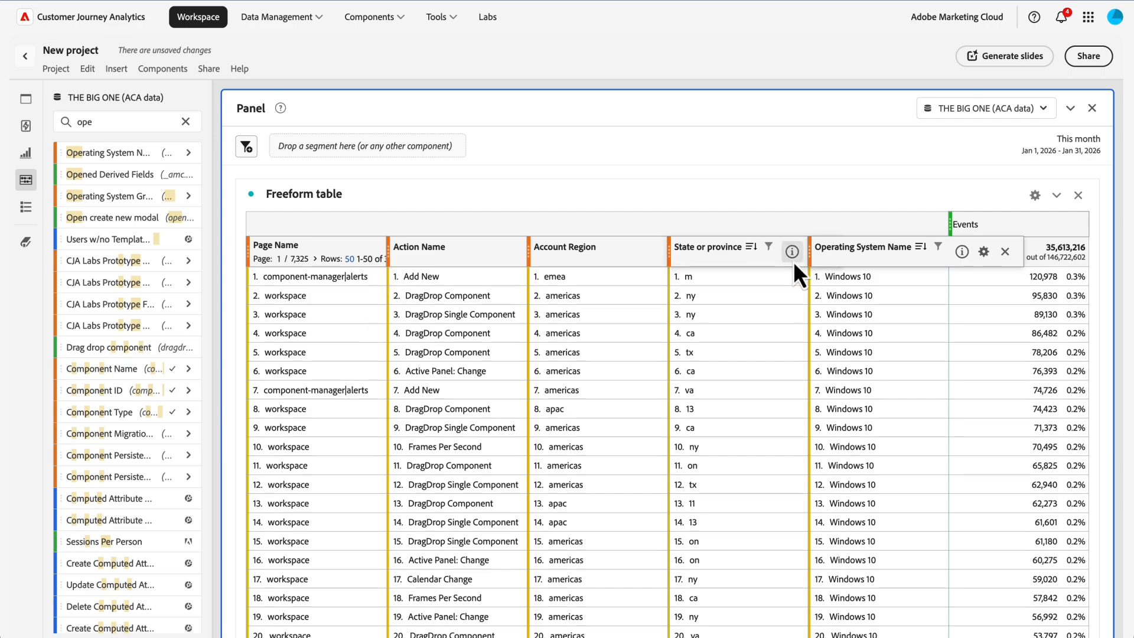
- Clear the component search and try to add IMS User Email as a sixth dimension column
left_click(186, 122)
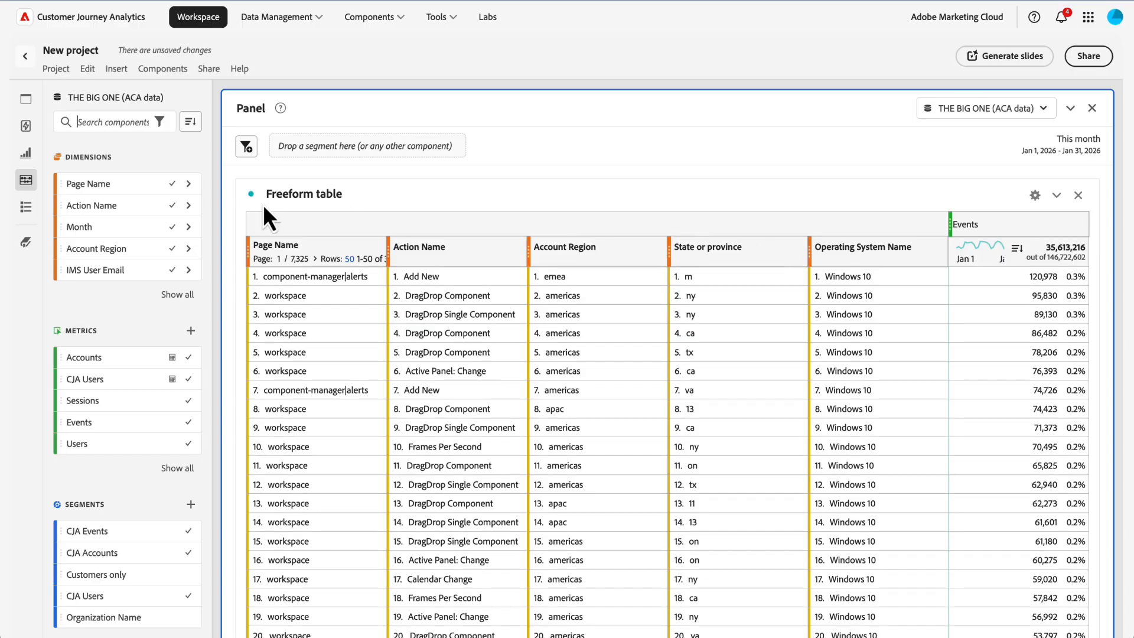
left_click_drag(118, 271, 251, 259)
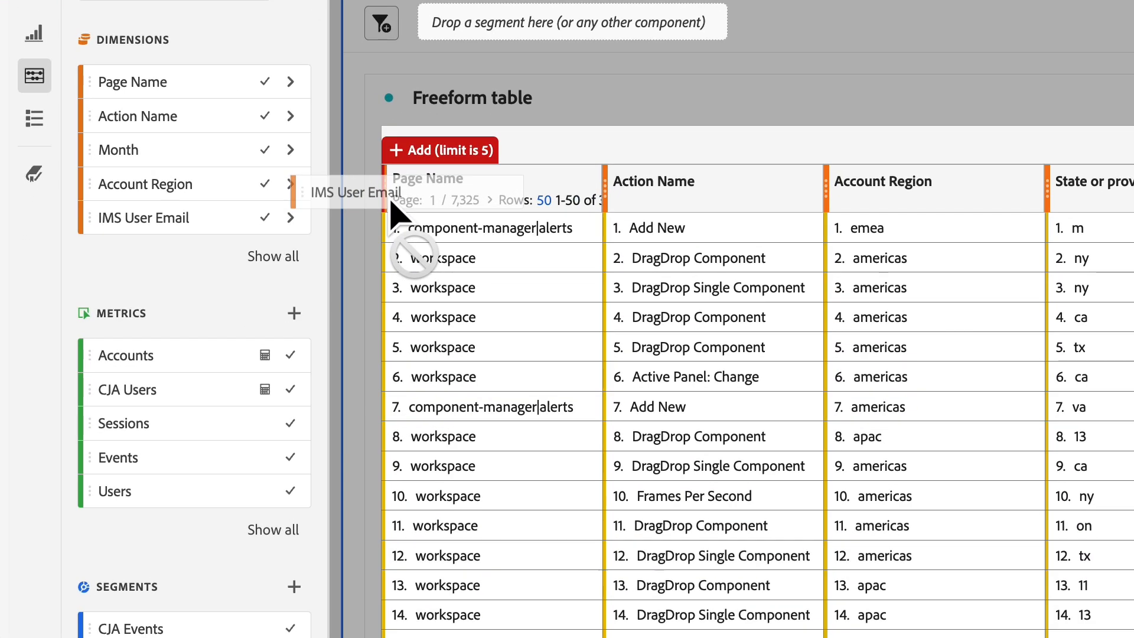
left_click_drag(391, 203, 1061, 192)
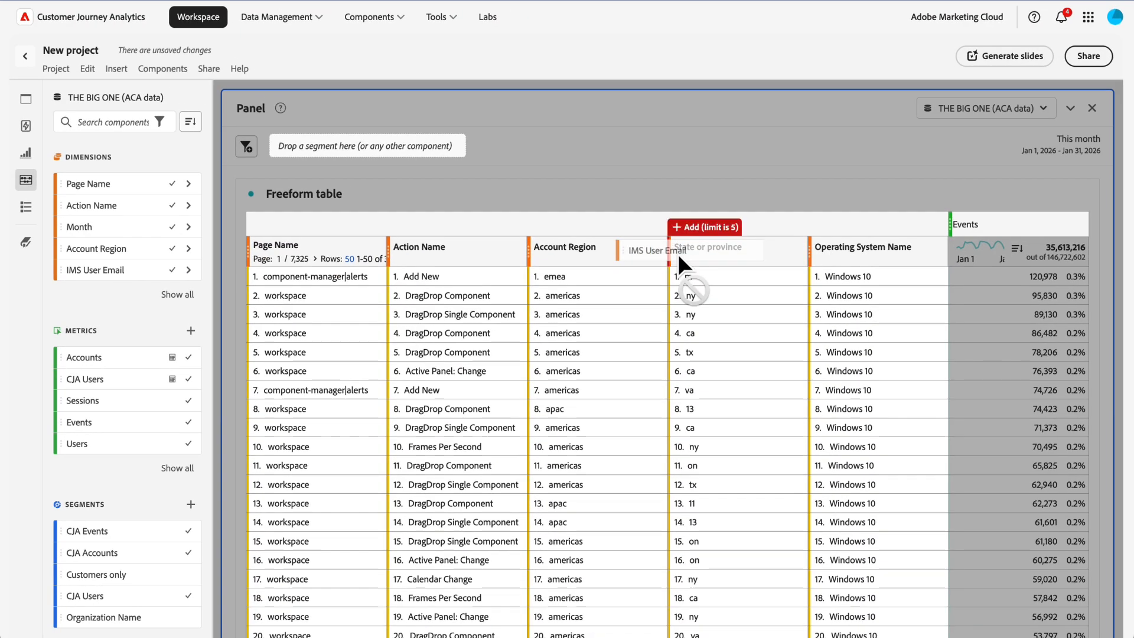
left_click_drag(678, 254, 147, 259)
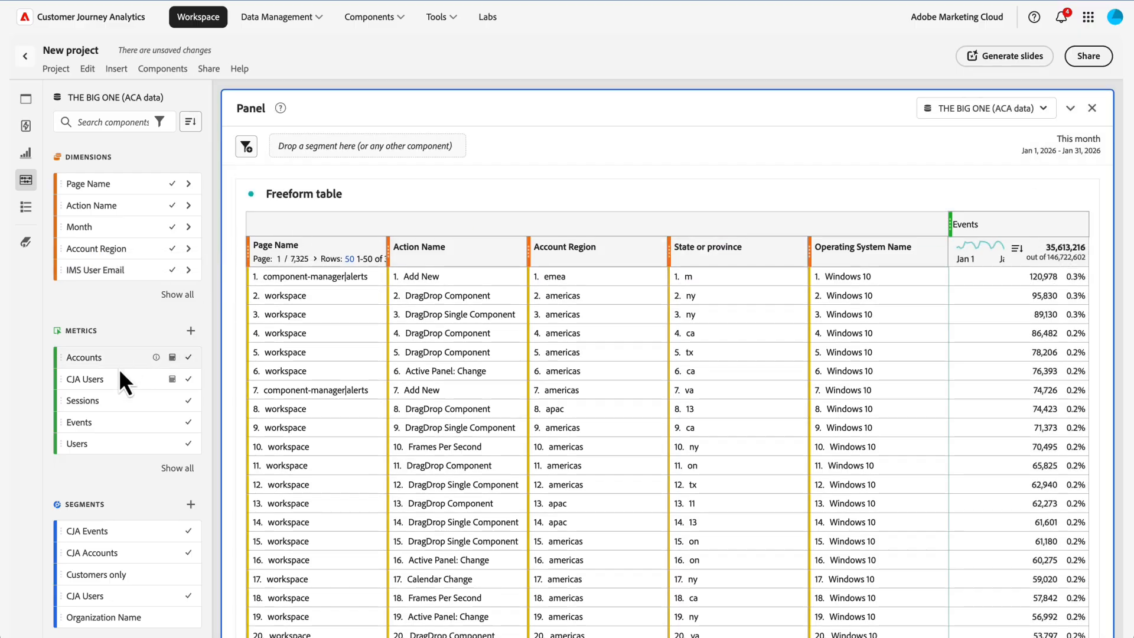
- Add the Sessions metric before Events, and remove the Action Name and State or province dimension columns
left_click_drag(116, 404, 952, 223)
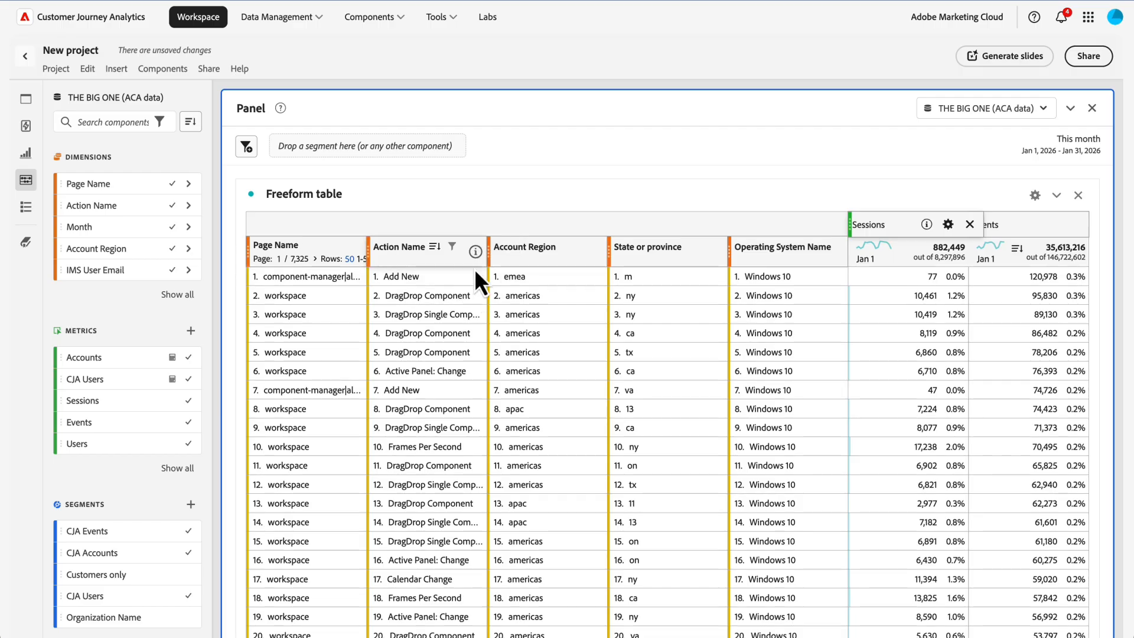
left_click(520, 252)
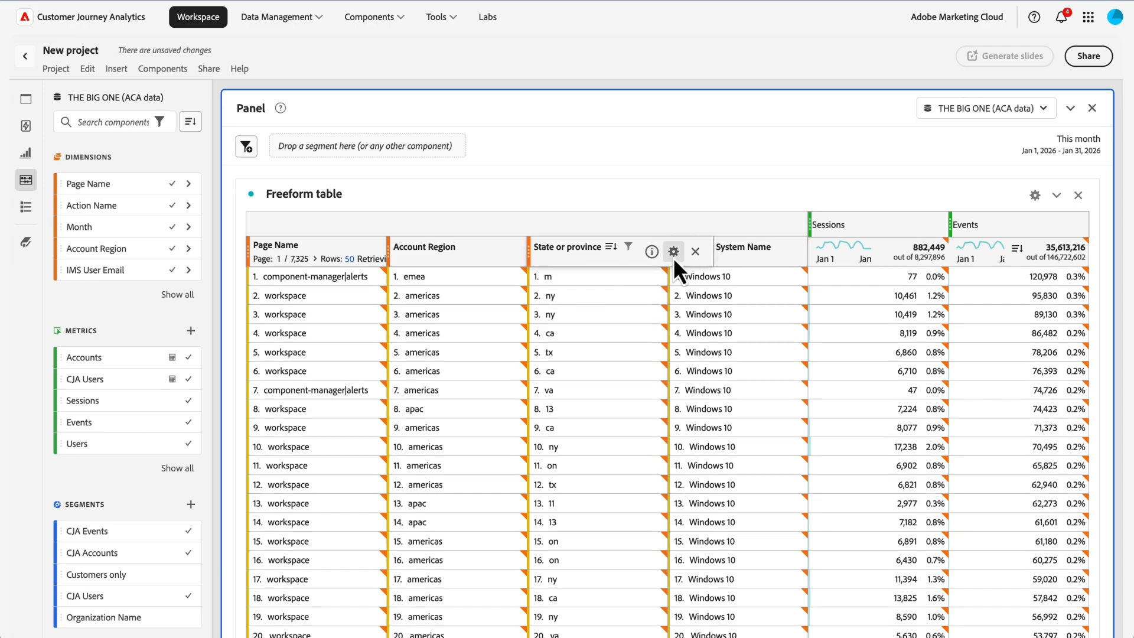
left_click(697, 252)
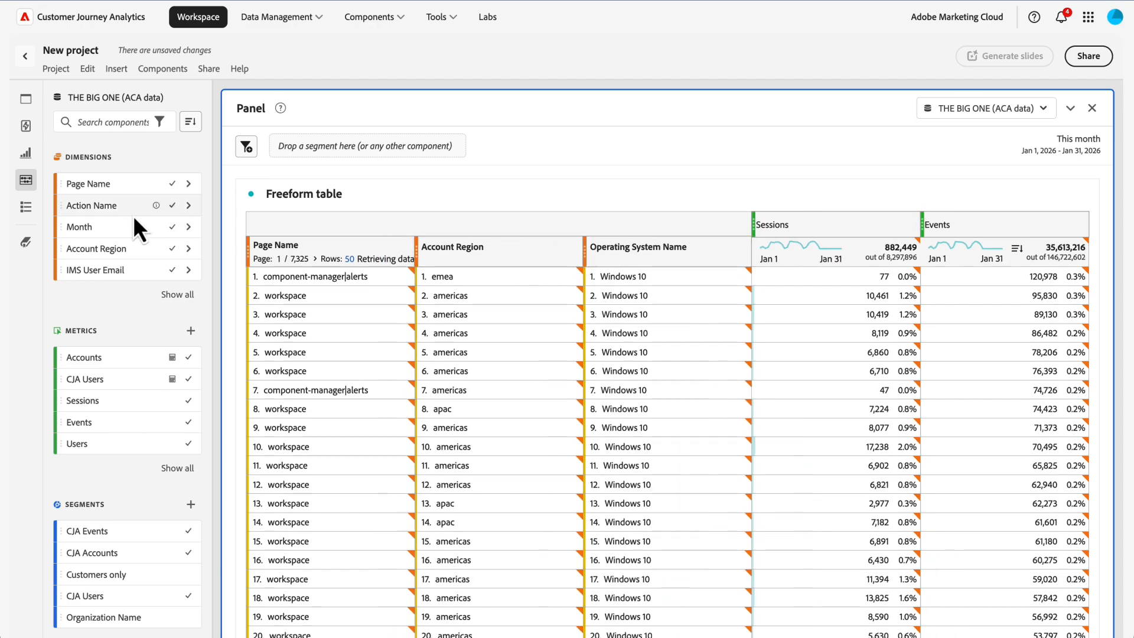
- Break down the first table row by Action Name, and add the City dimension as a second column in that breakdown
left_click_drag(128, 216, 280, 283)
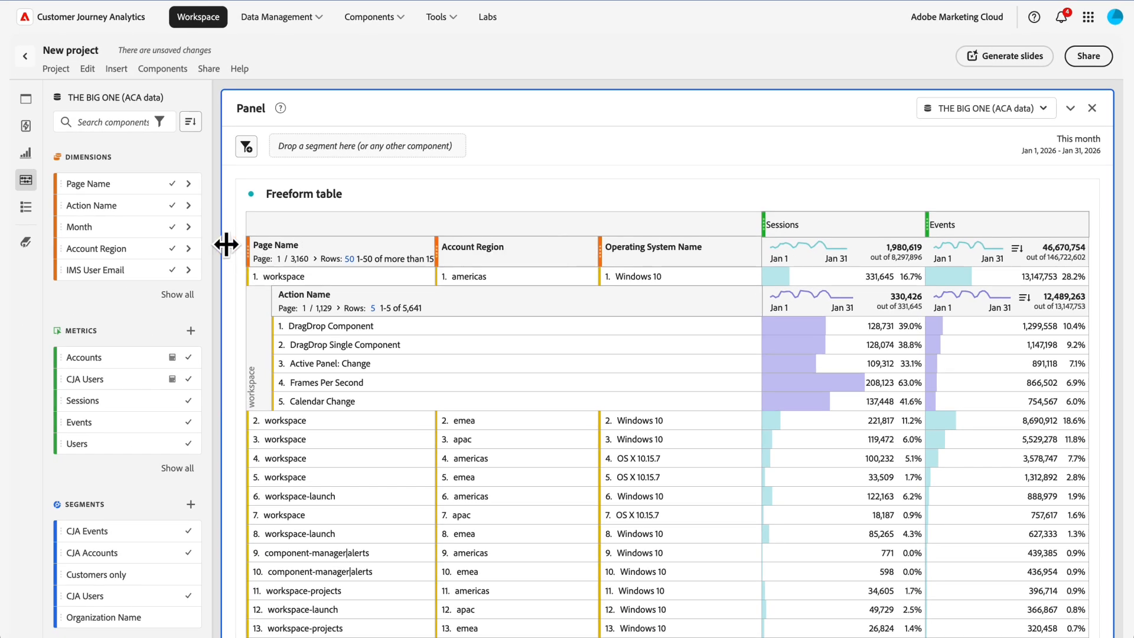
left_click(120, 121)
type("city")
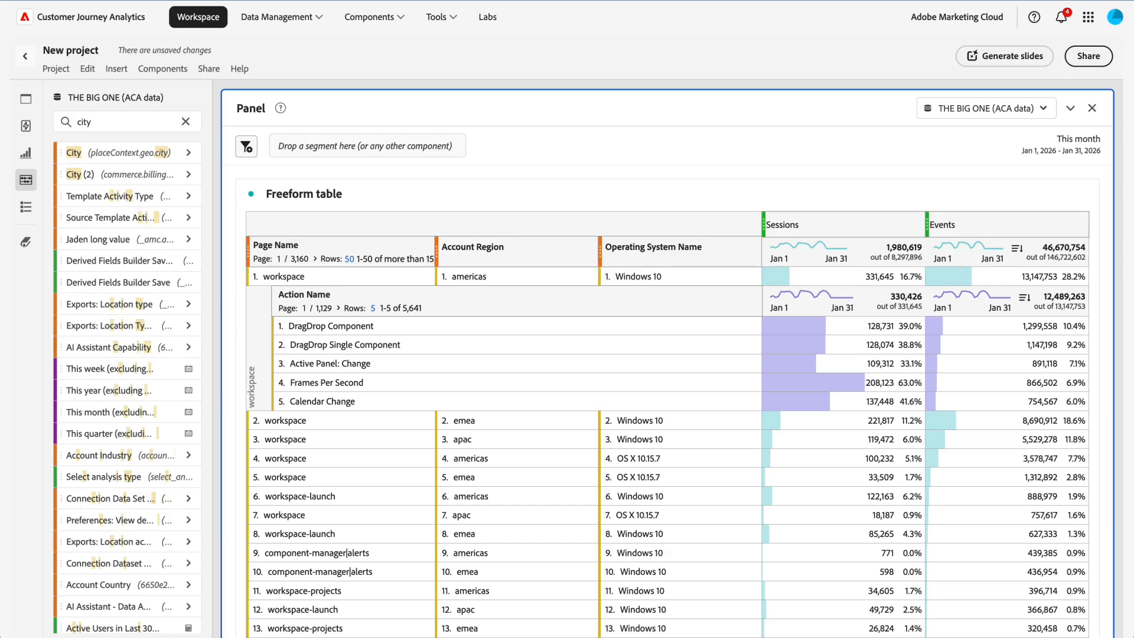
left_click_drag(101, 160, 719, 302)
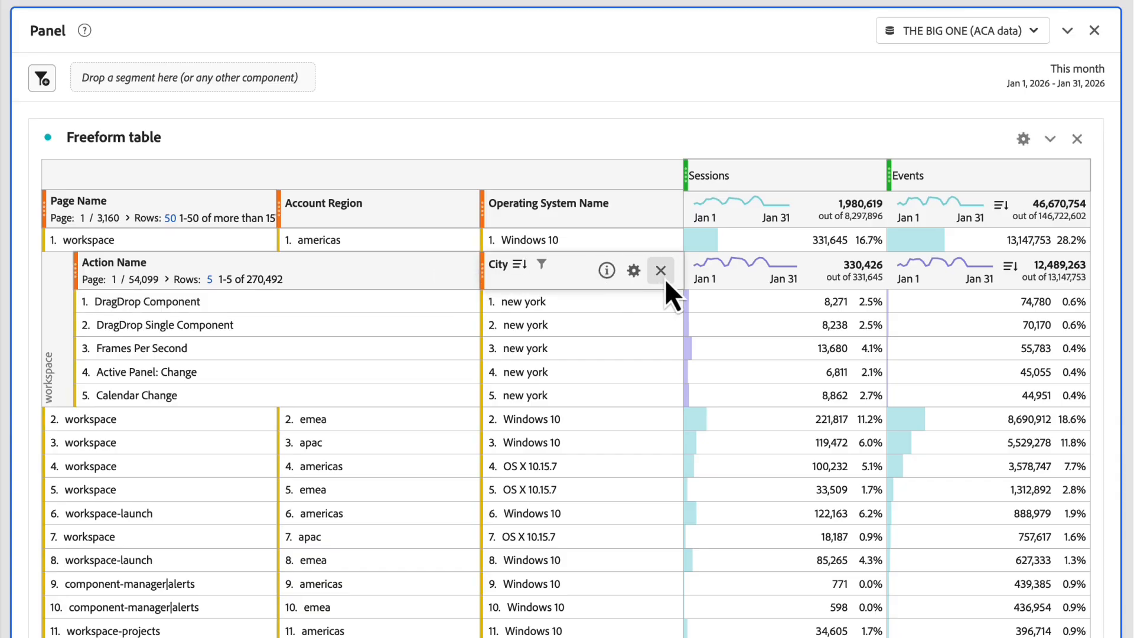
- Remove the City column and the whole Action Name breakdown from the first row
left_click(660, 270)
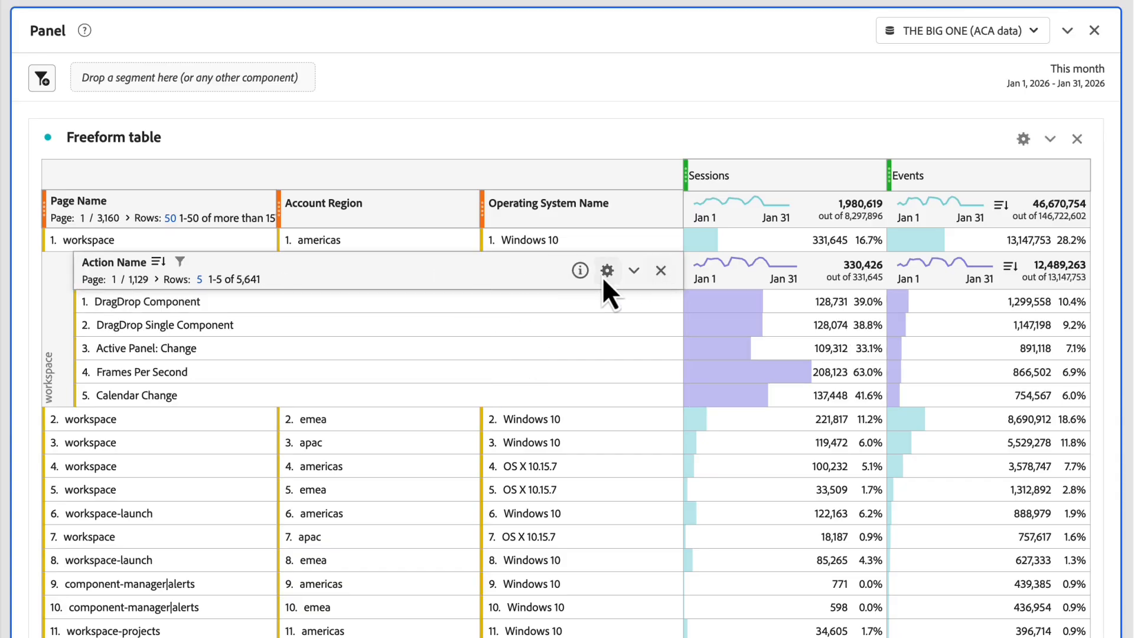
left_click(663, 273)
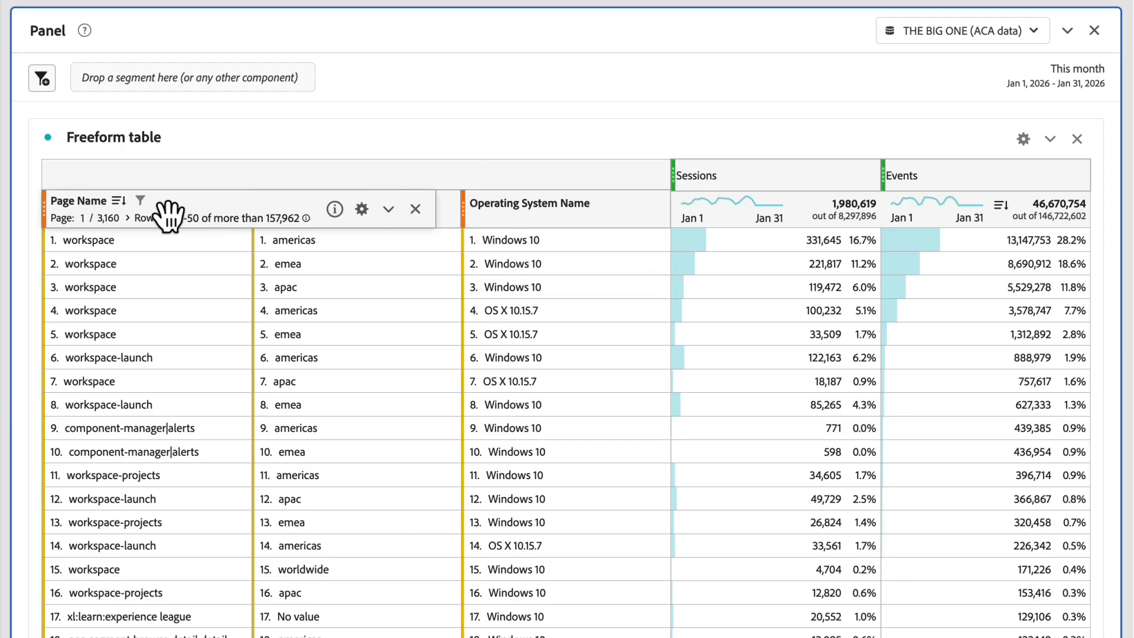
- In the advanced sorting for Events, add ascending sort rules for Page Name, Account Region and Operating System Name
left_click(1000, 205)
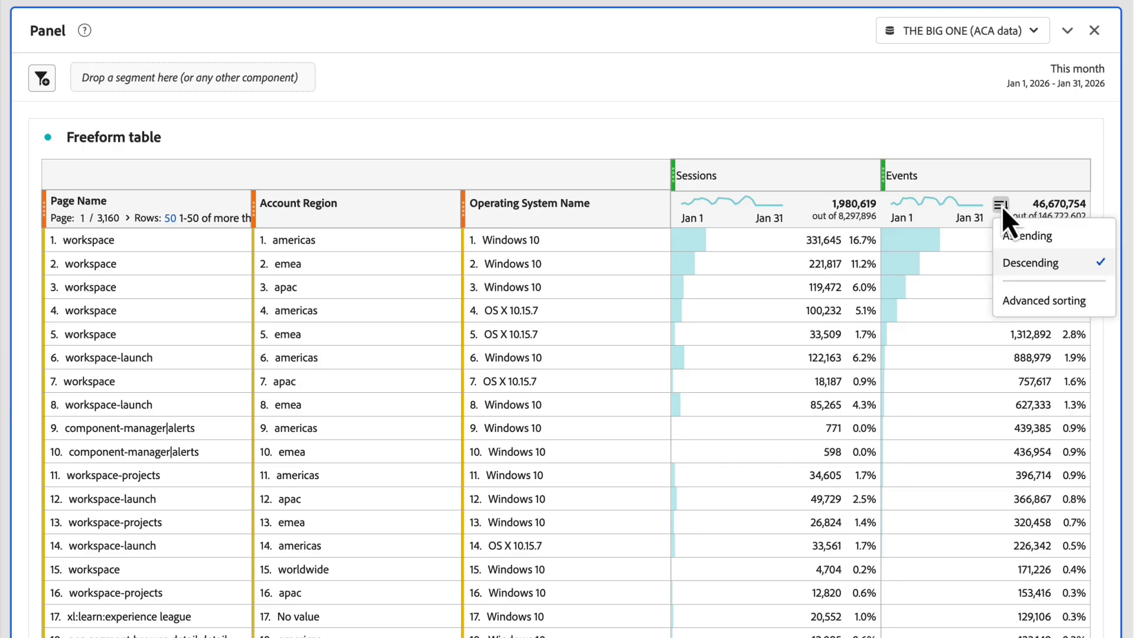
left_click(1019, 302)
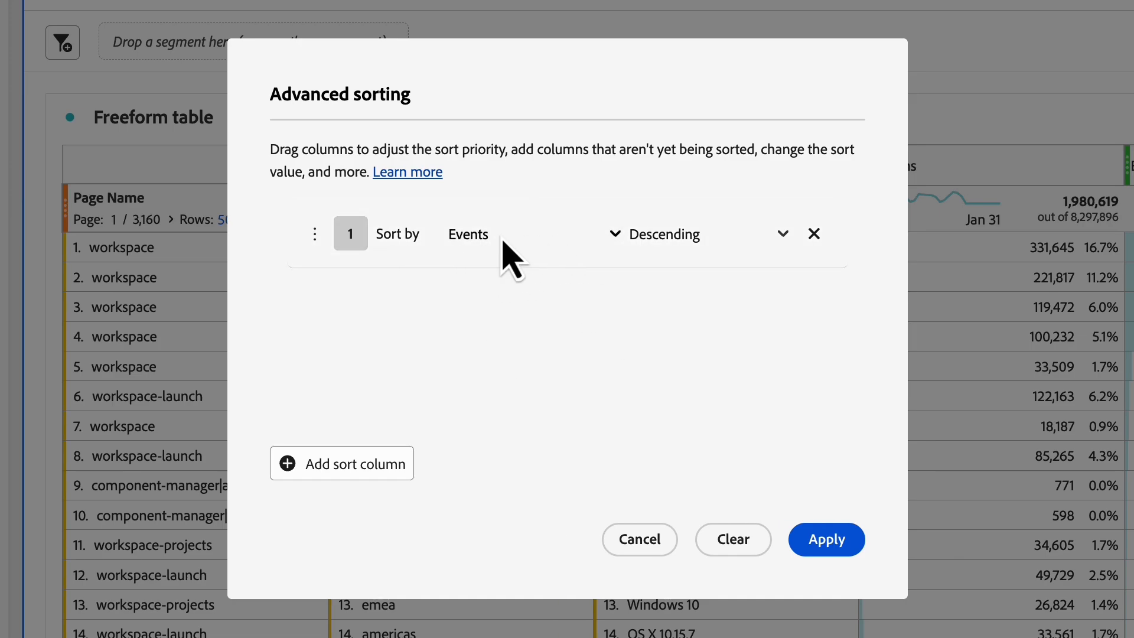
left_click(356, 463)
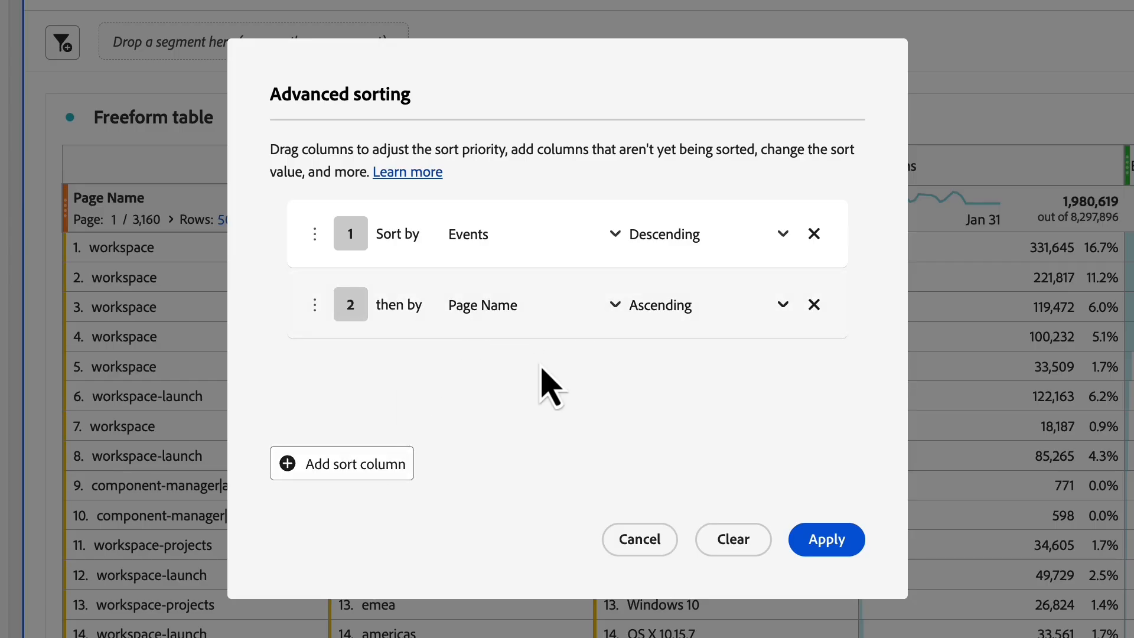
left_click(332, 462)
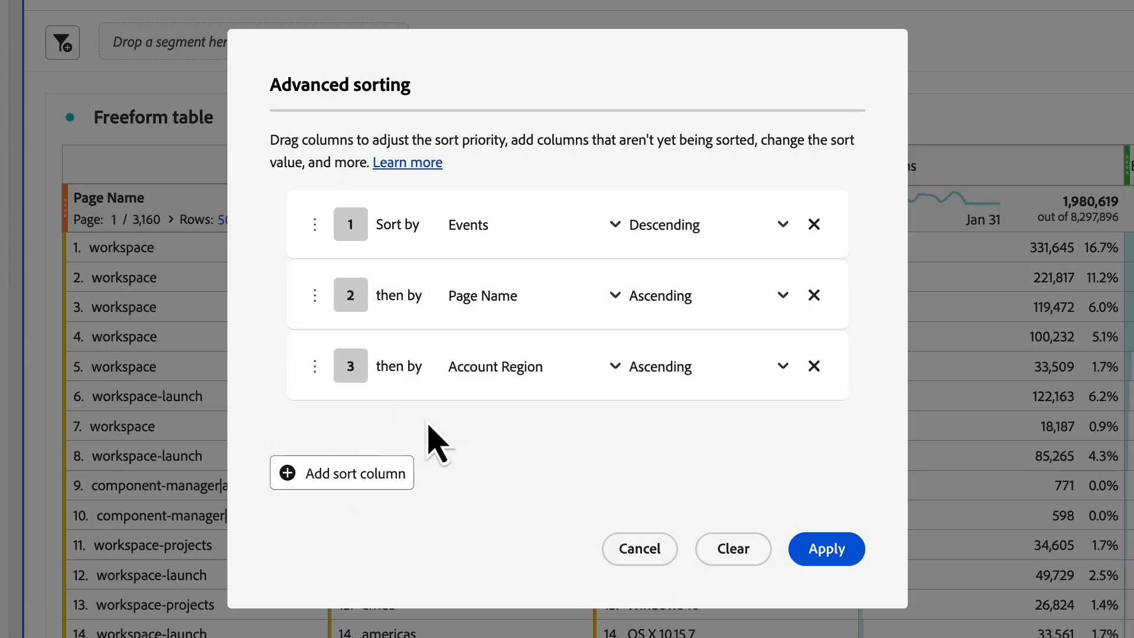
left_click(385, 480)
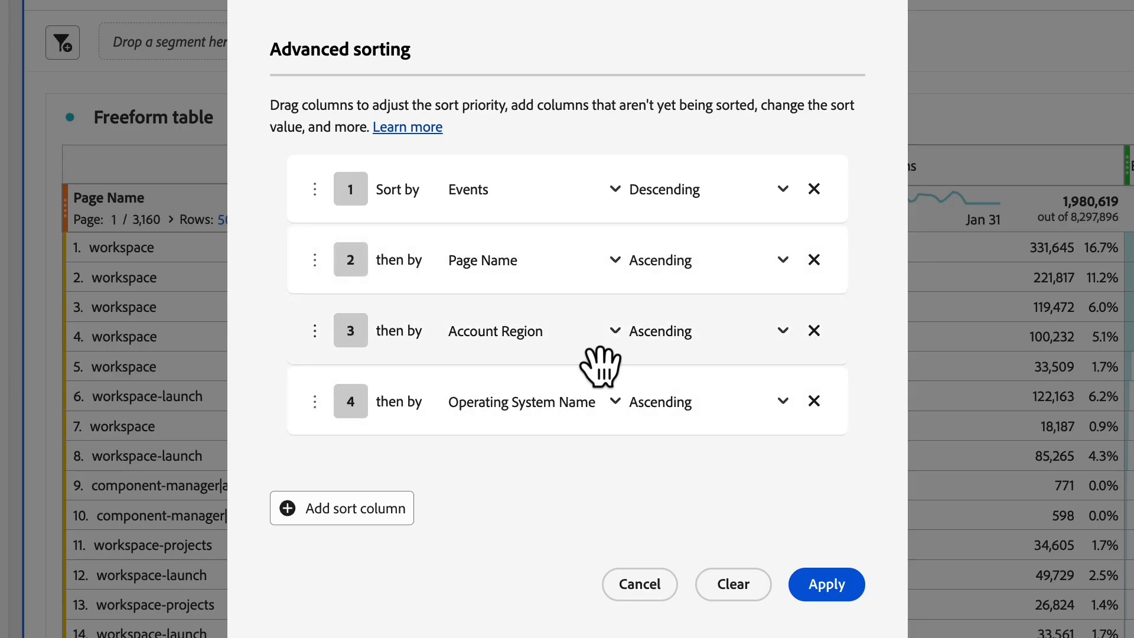
- Reorder the sort priority to Account Region, Events, Page Name, Operating System Name and apply the sorting
left_click_drag(590, 326, 583, 260)
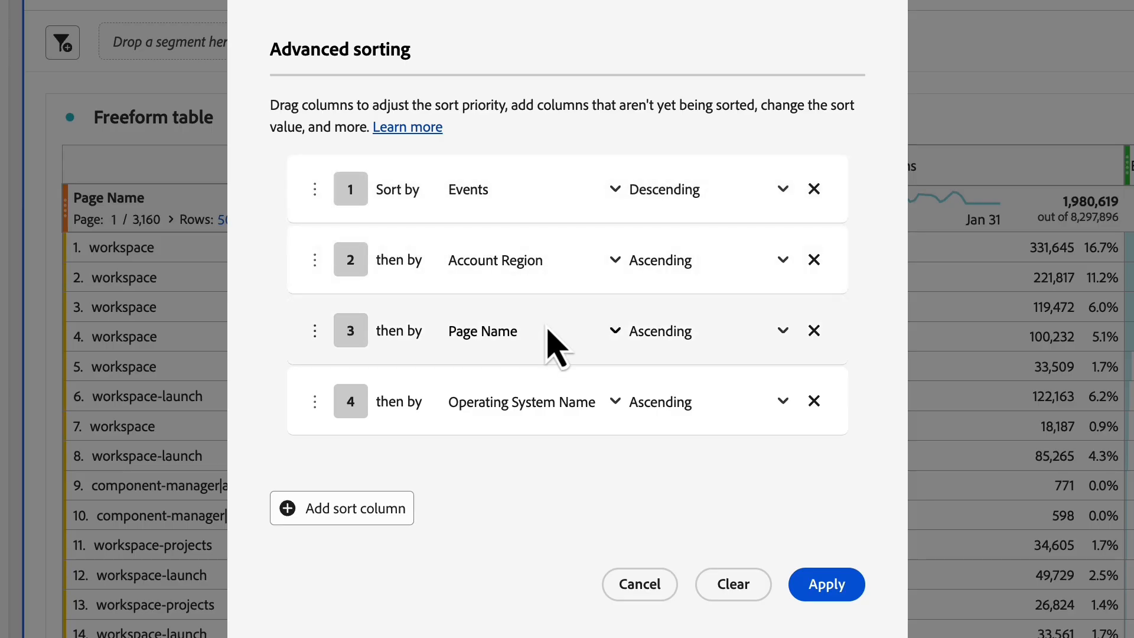
left_click(556, 282)
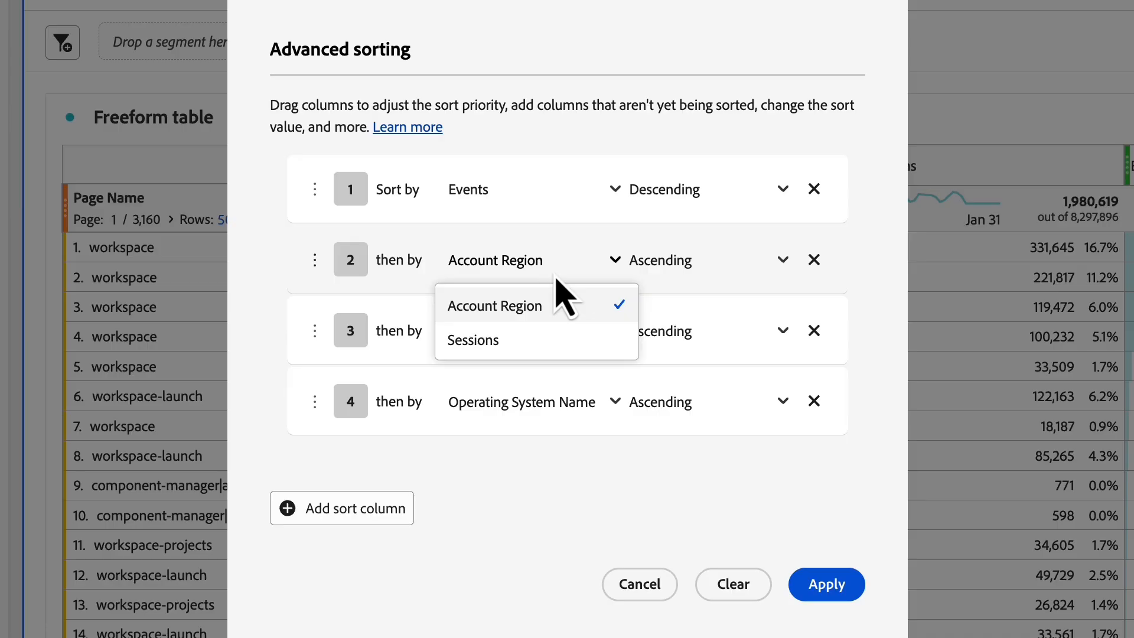
left_click_drag(321, 271, 321, 190)
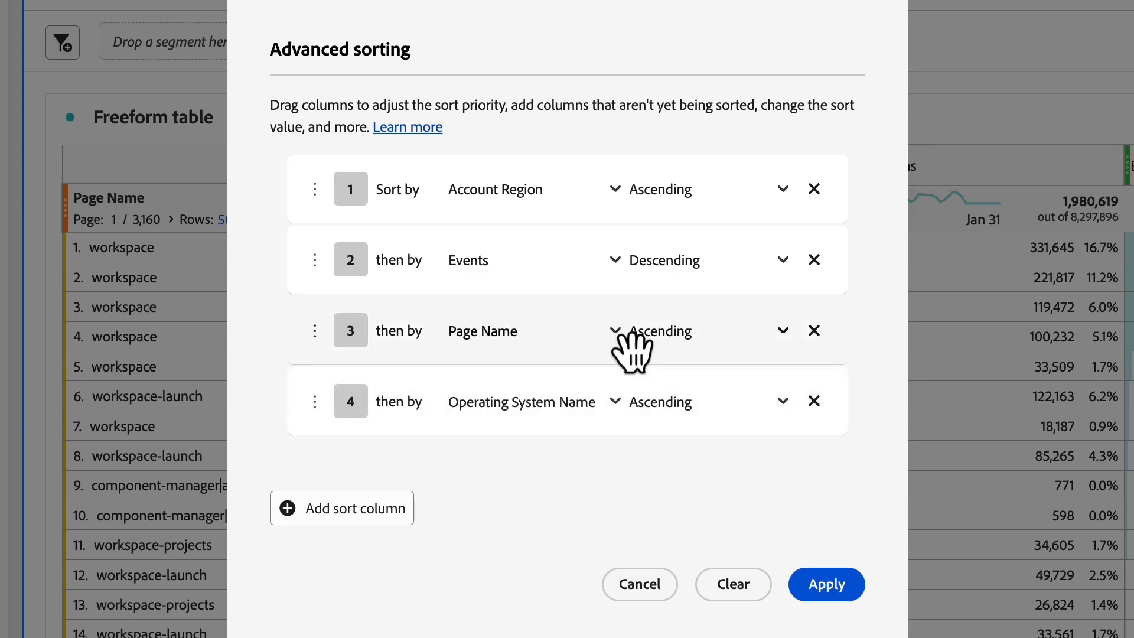
left_click(783, 190)
left_click(869, 248)
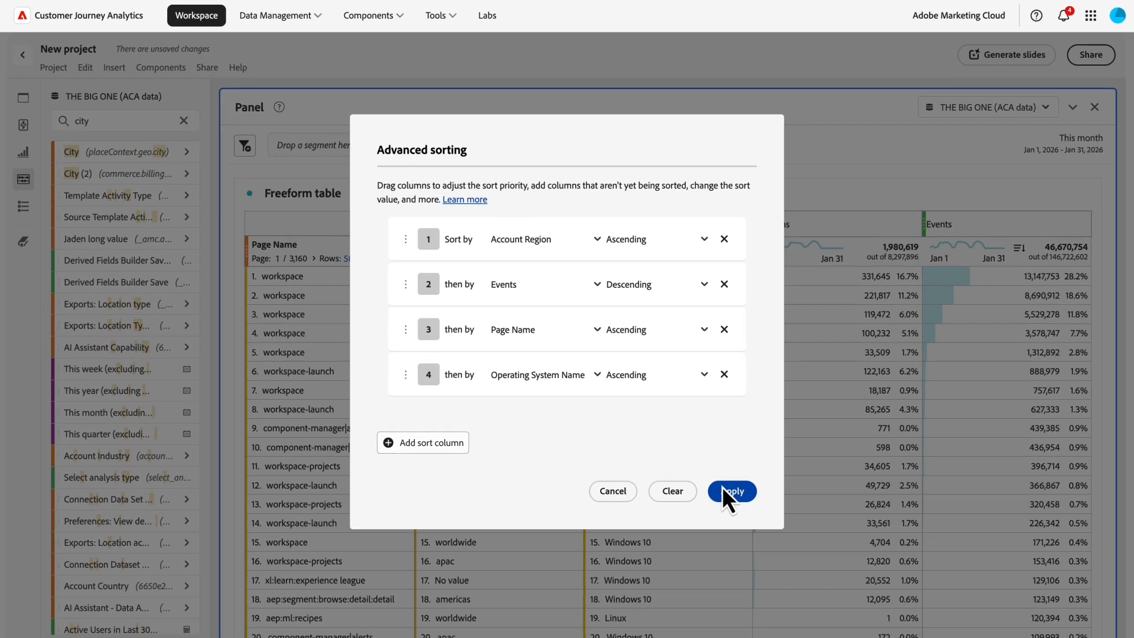
left_click(722, 489)
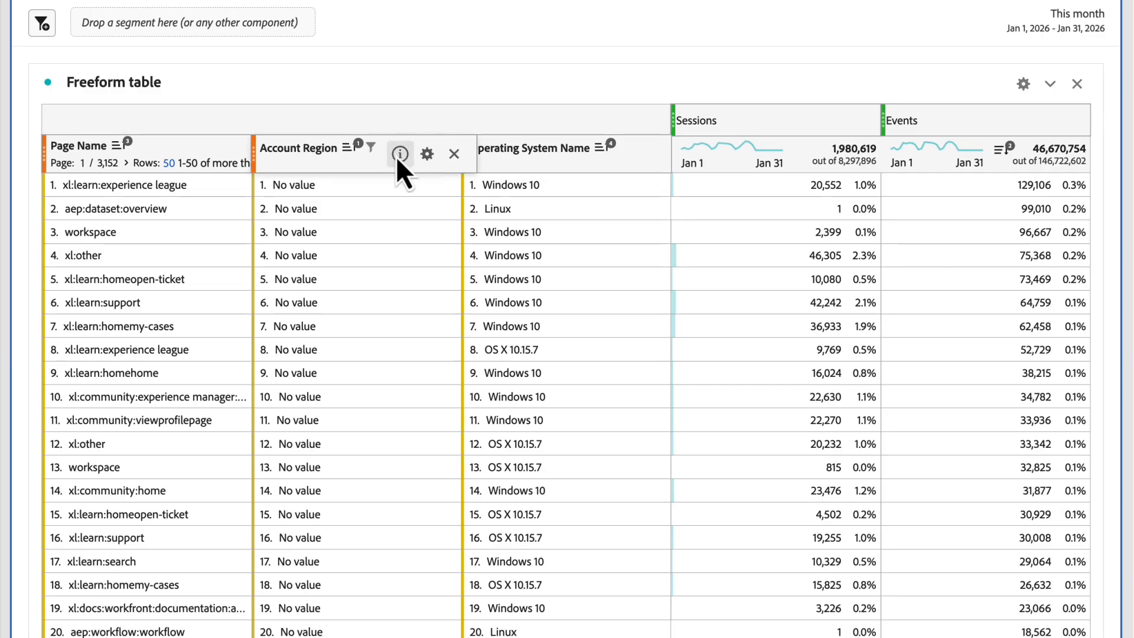
- Clear all advanced sorting rules, then create and apply a single rule sorting by Sessions in ascending order
left_click(354, 151)
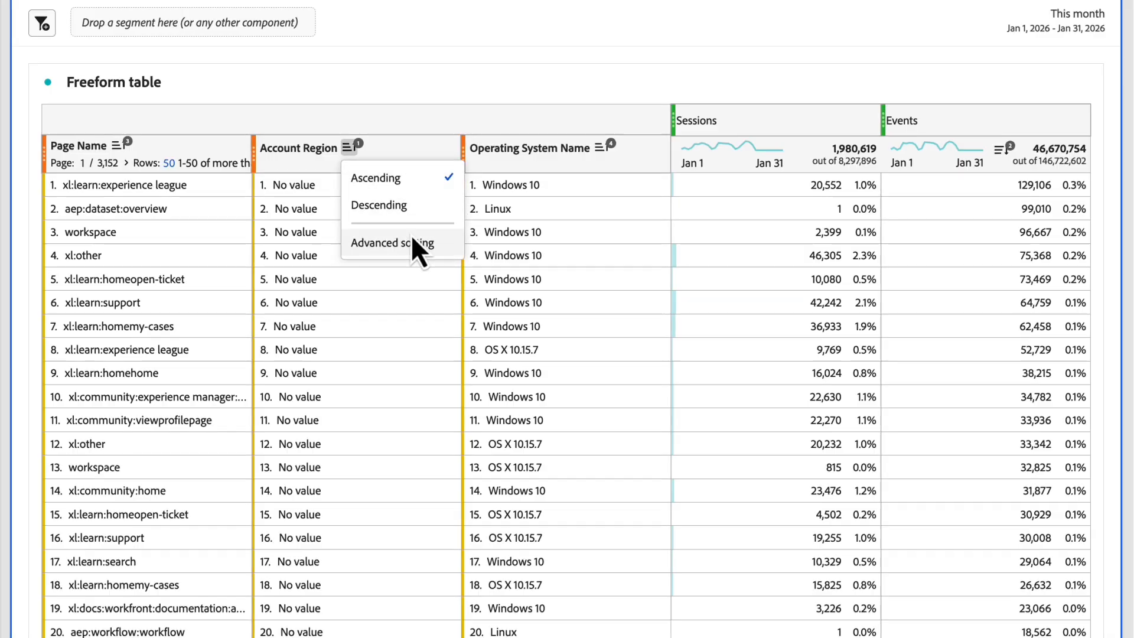
left_click(413, 243)
left_click(722, 557)
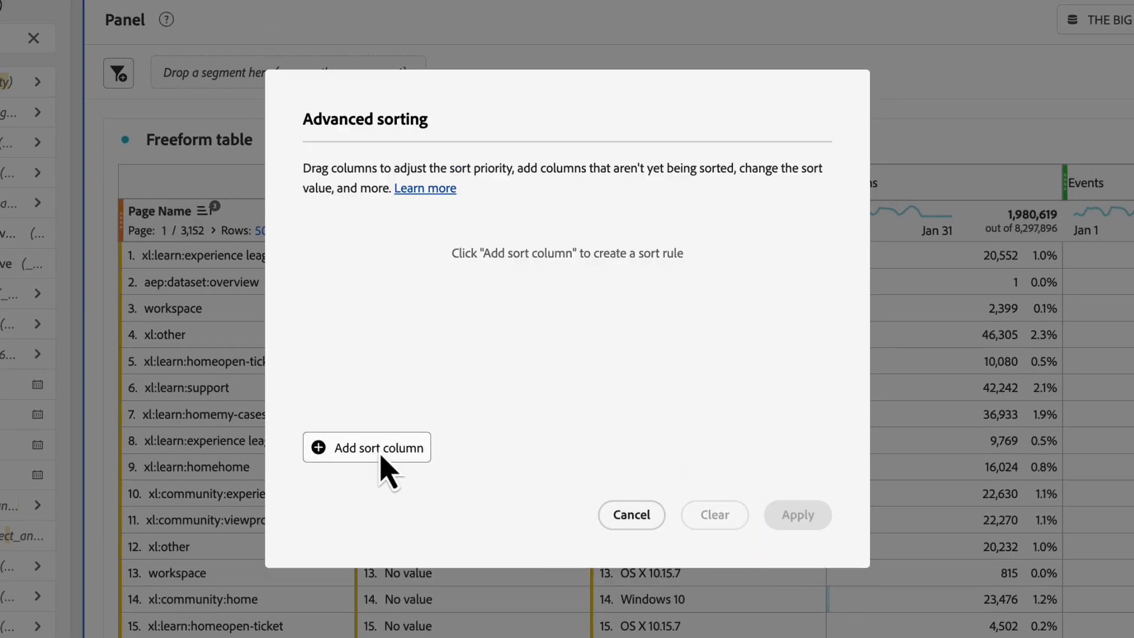
left_click(380, 447)
left_click(531, 251)
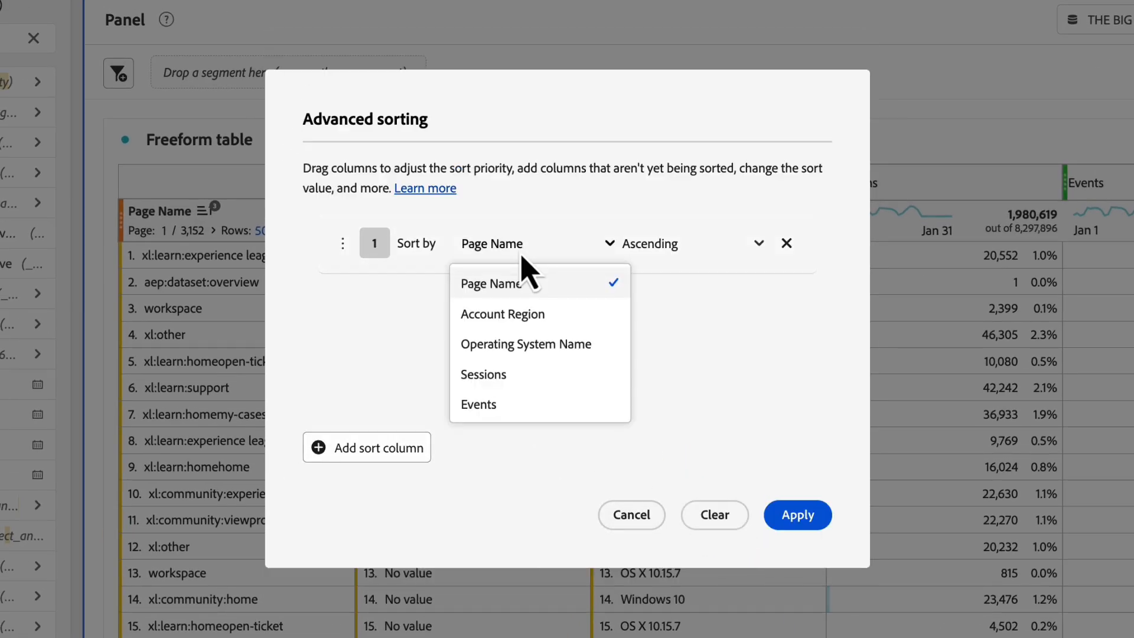
left_click(502, 375)
left_click(797, 515)
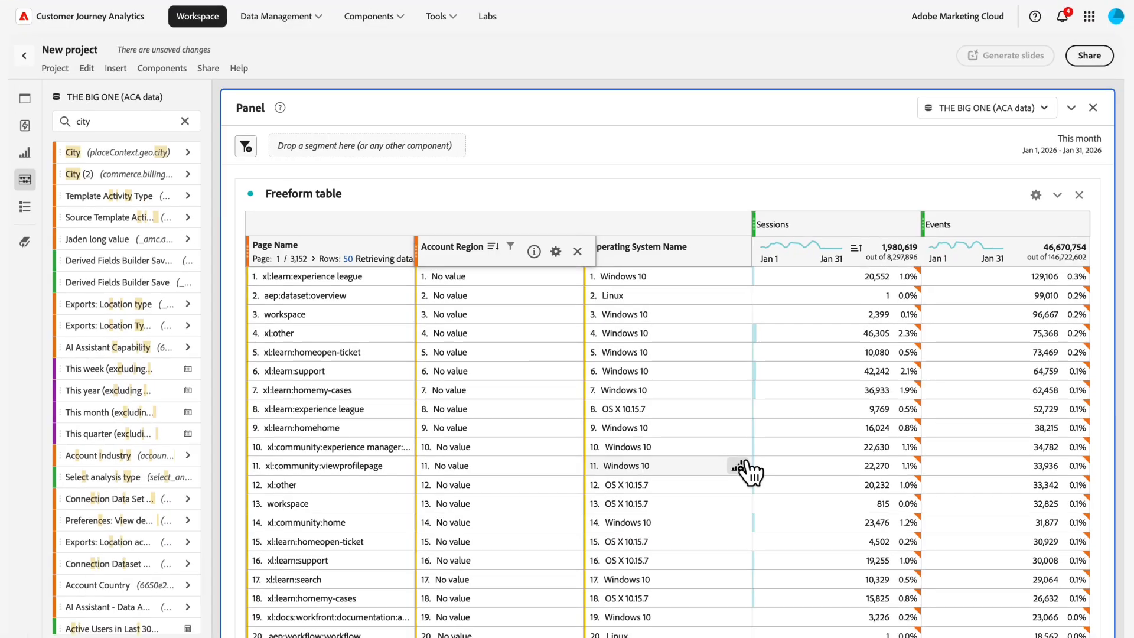